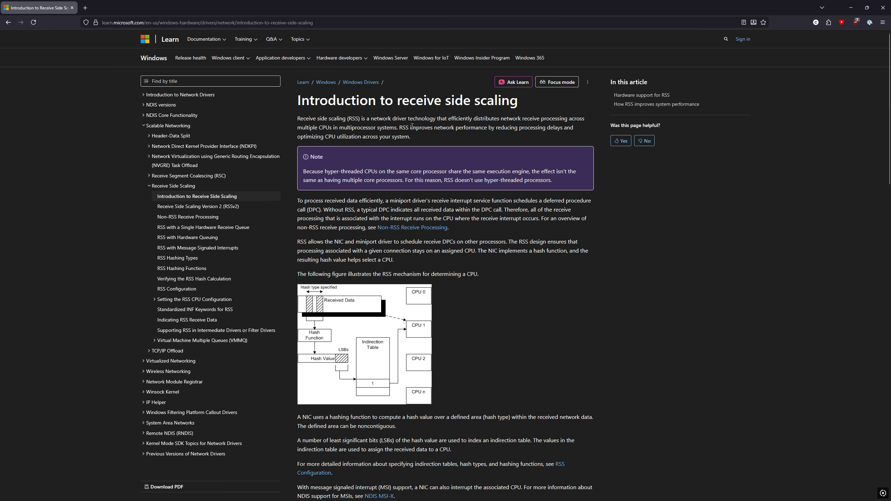
Step: Read the opening of the Microsoft Learn article on receive side scaling, and return to the desktop
{"action": "left_click_drag", "start_coordinate": [410, 126], "coordinate": [557, 130]}
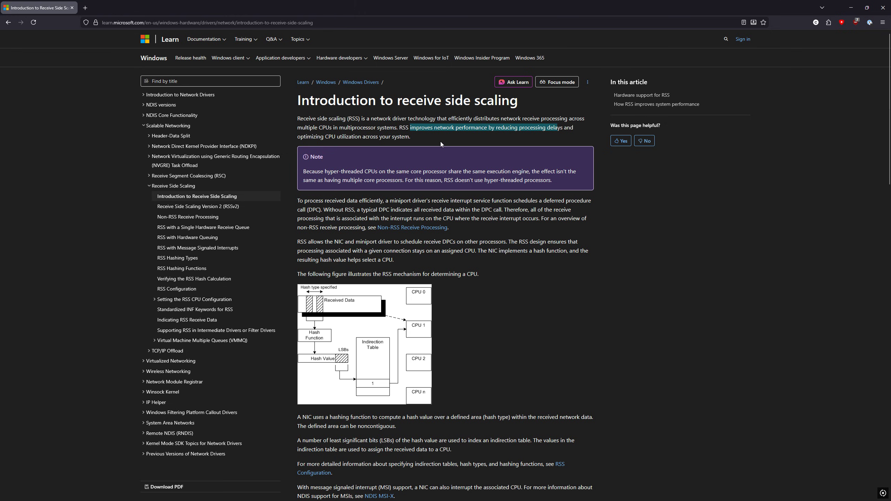
{"action": "scroll", "coordinate": [406, 206], "scroll_direction": "down", "scroll_amount": 1}
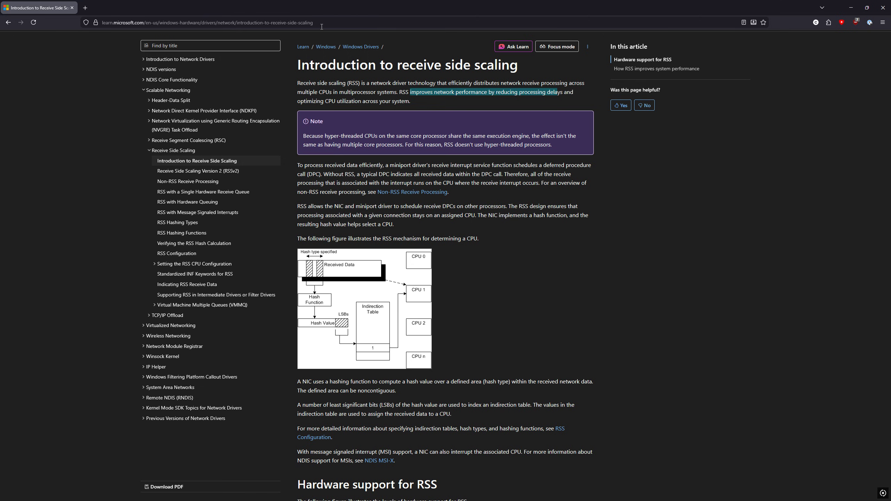
{"action": "left_click", "coordinate": [867, 8]}
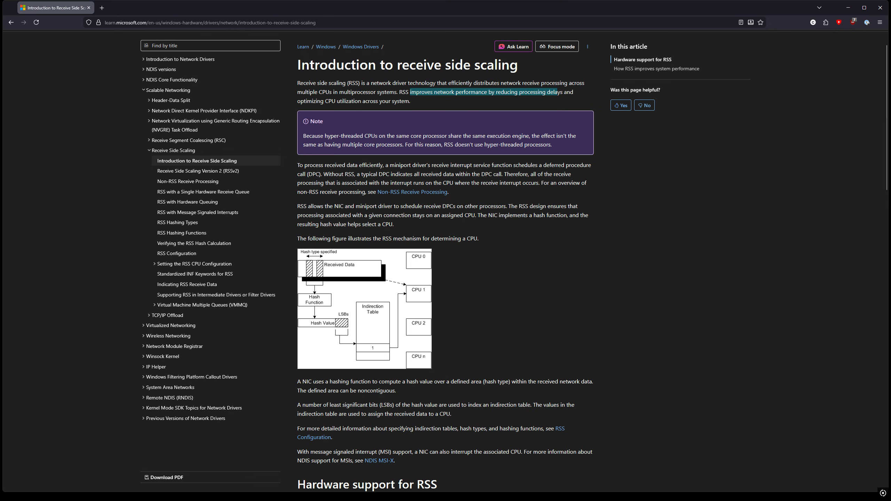
{"action": "key", "text": "super+d"}
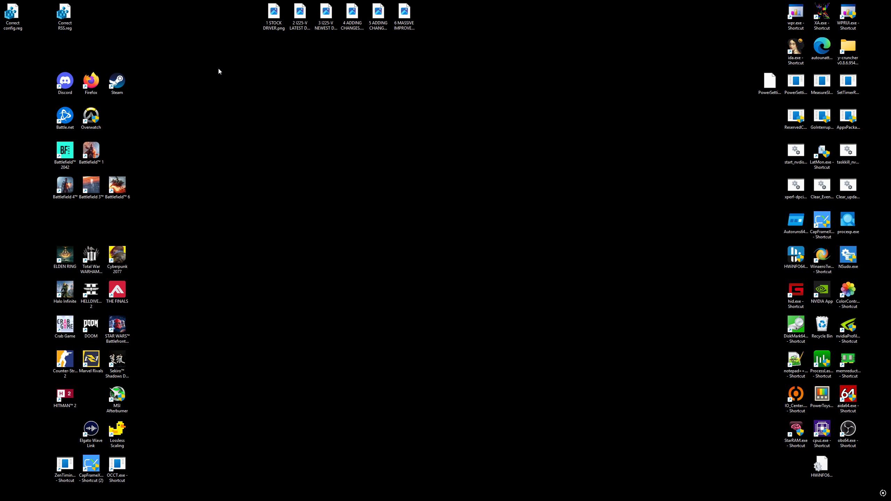
Step: View the image 1 STOCK DRIVER.png and the I225-V latest driver image after it, and close the viewer
{"action": "double_click", "coordinate": [274, 13]}
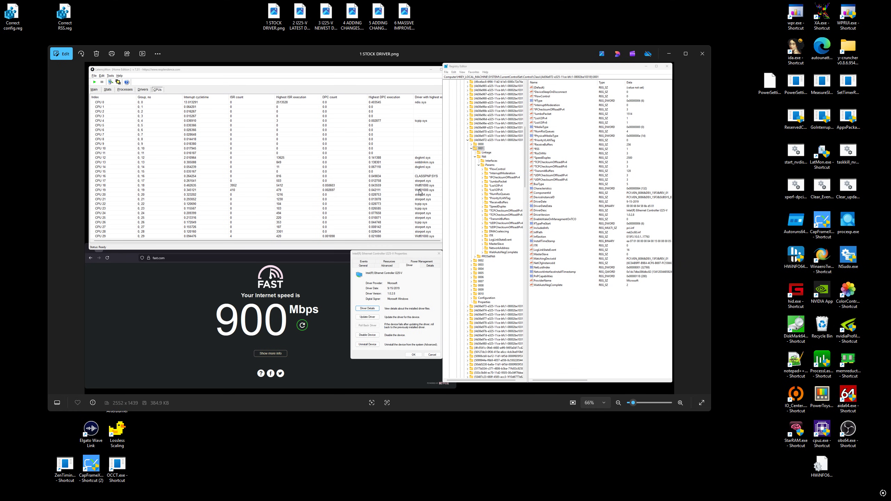
{"action": "key", "text": "Right"}
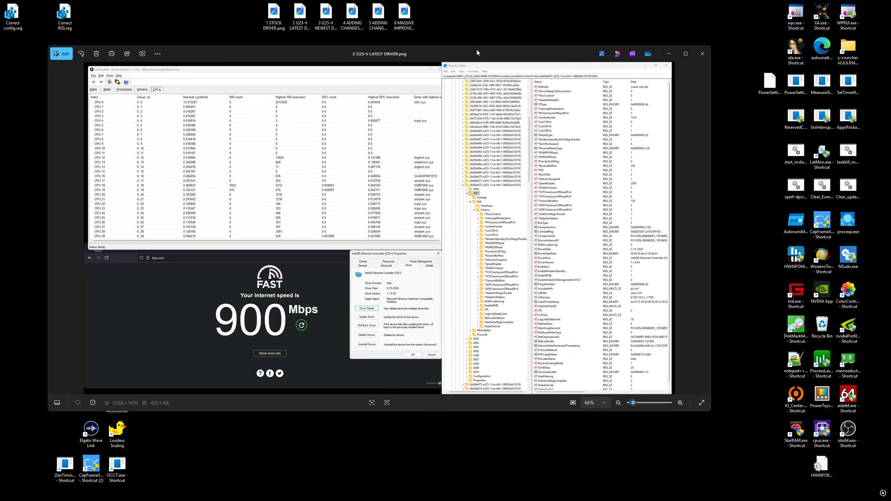
{"action": "key", "text": "alt+F4"}
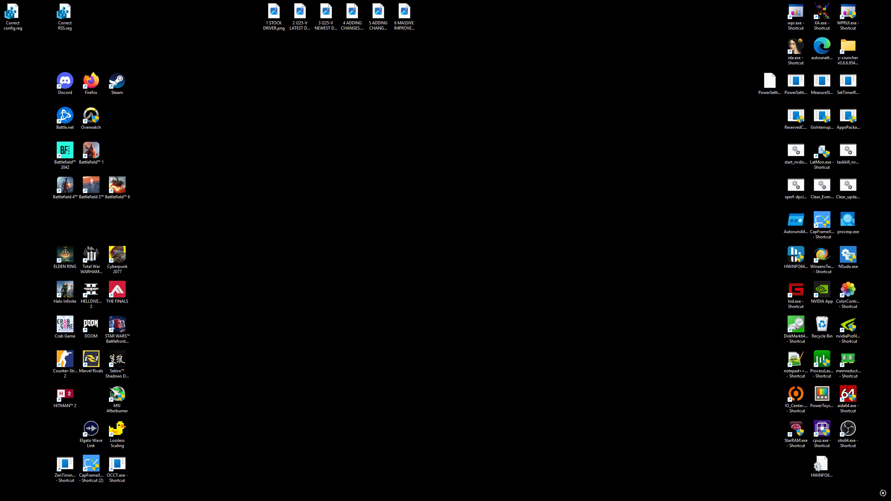
Step: Check the Receive Side Scaling passage for the I225 in the Intel Ethernet Controller product brief
{"action": "key", "text": "alt+Tab"}
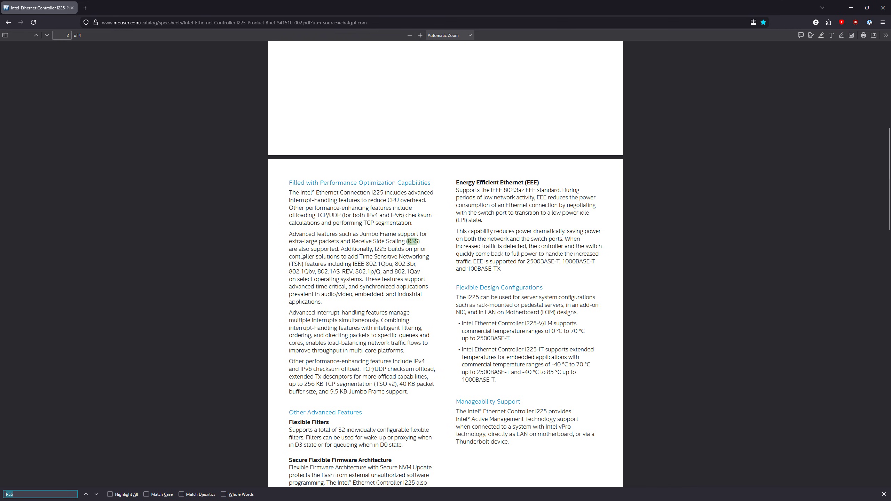
{"action": "double_click", "coordinate": [377, 193]}
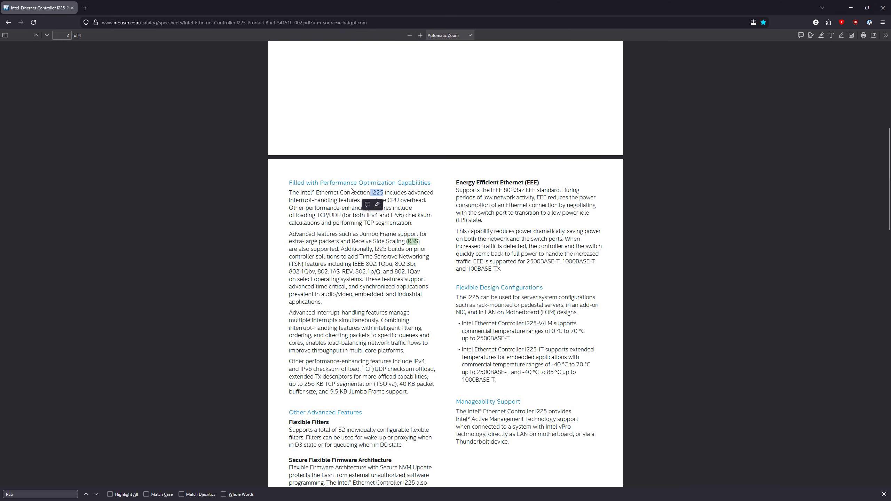
{"action": "left_click_drag", "start_coordinate": [347, 242], "coordinate": [423, 246]}
{"action": "left_click", "coordinate": [344, 250]}
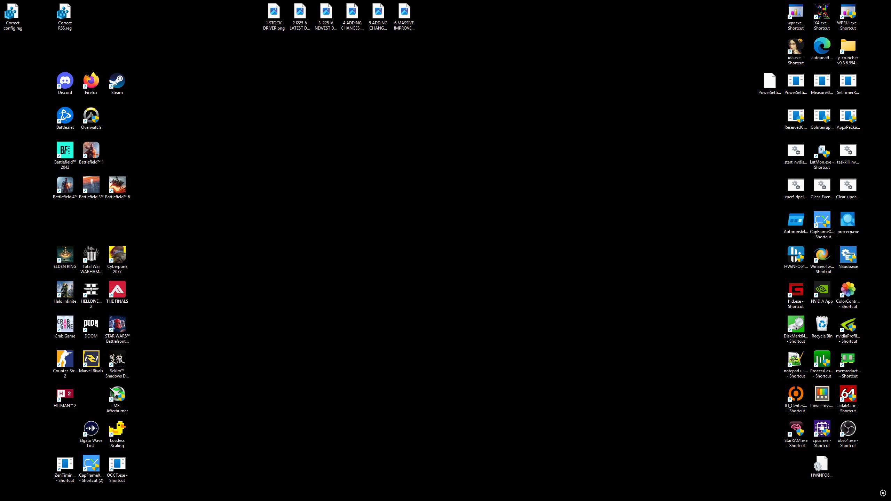
Step: Run Get-NetAdapterAdvancedProperty -Name "Ethernet" in PowerShell and examine the adapter's advanced properties in an enlarged window
{"action": "mouse_move", "coordinate": [29, 498]}
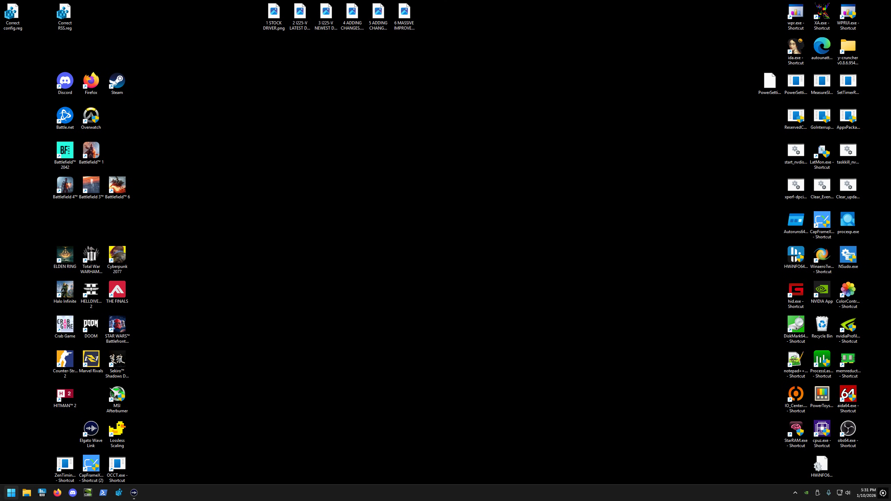
{"action": "left_click", "coordinate": [103, 493]}
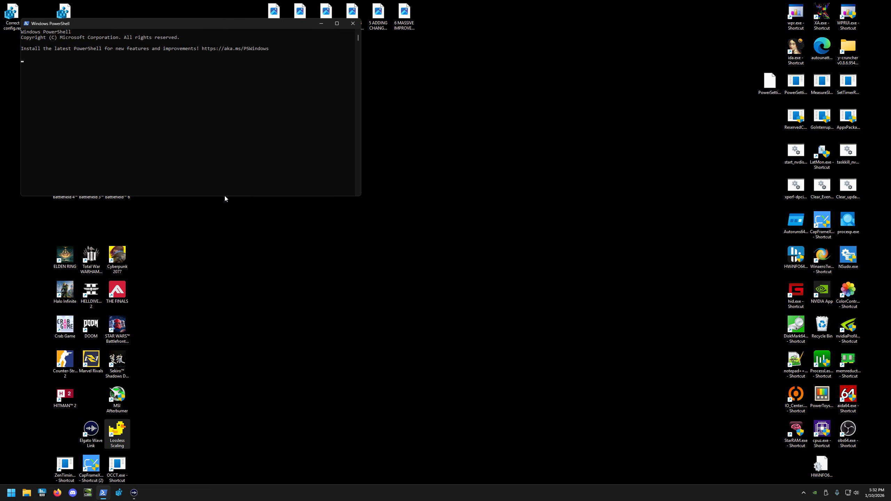
{"action": "right_click", "coordinate": [96, 66]}
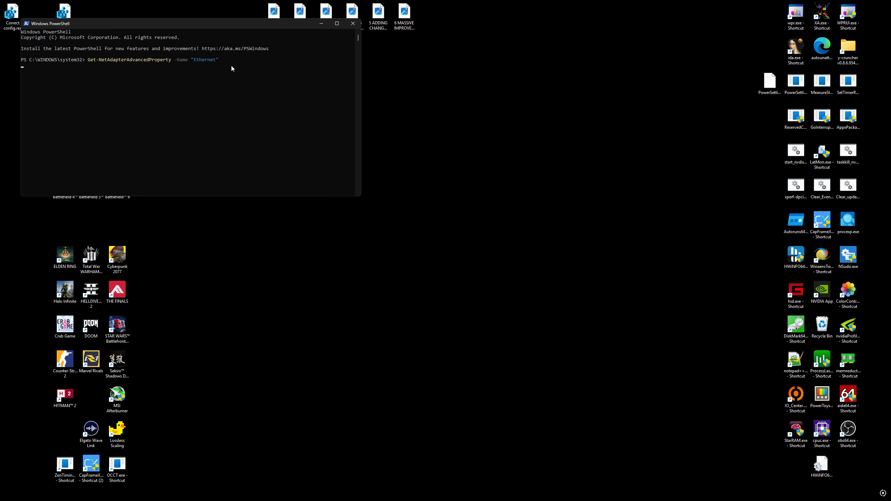
{"action": "key", "text": "Return"}
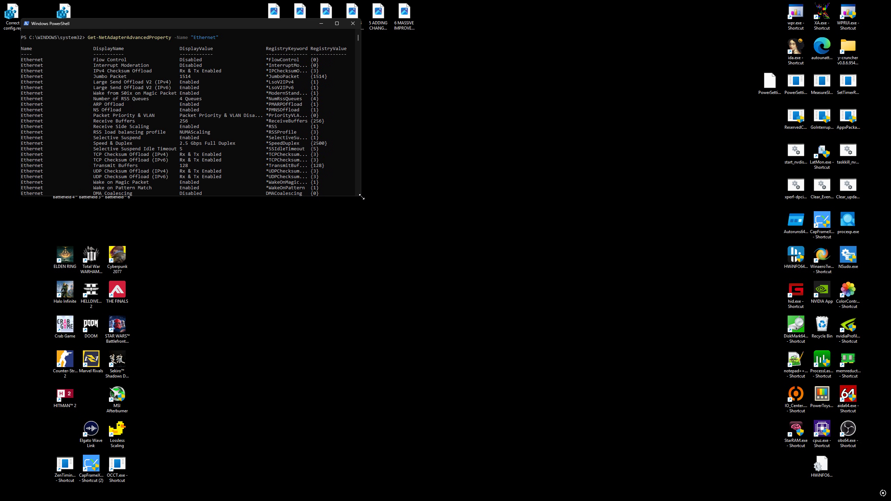
{"action": "left_click_drag", "start_coordinate": [361, 196], "coordinate": [550, 300]}
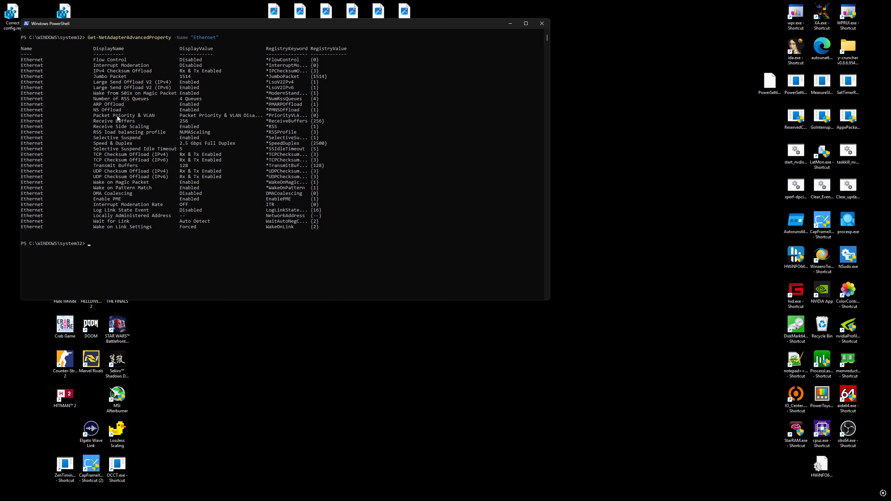
{"action": "left_click", "coordinate": [516, 23]}
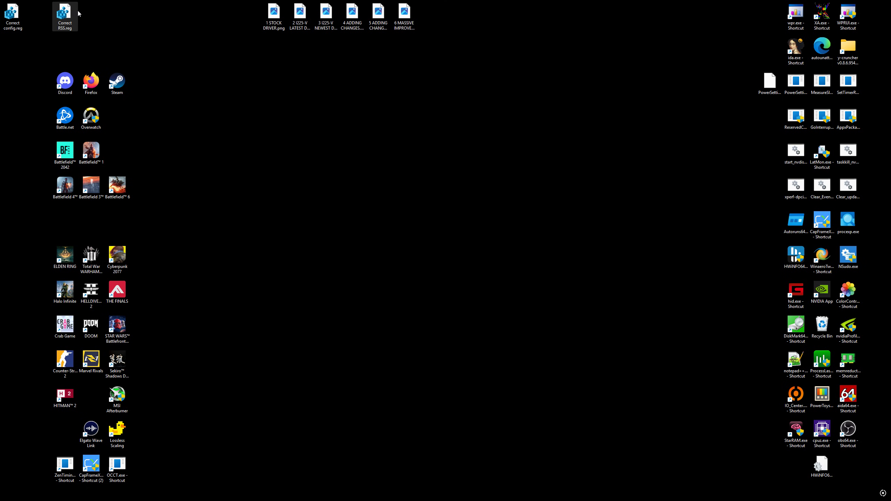
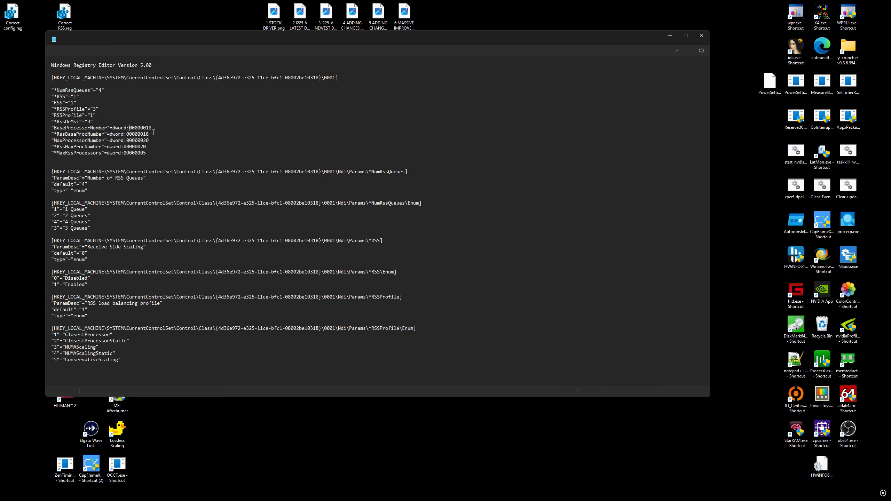
Step: Examine the *RssBaseProcNumber and MaxProcessorNumber entries in the RSS registry file
{"action": "left_click_drag", "start_coordinate": [54, 135], "coordinate": [106, 136]}
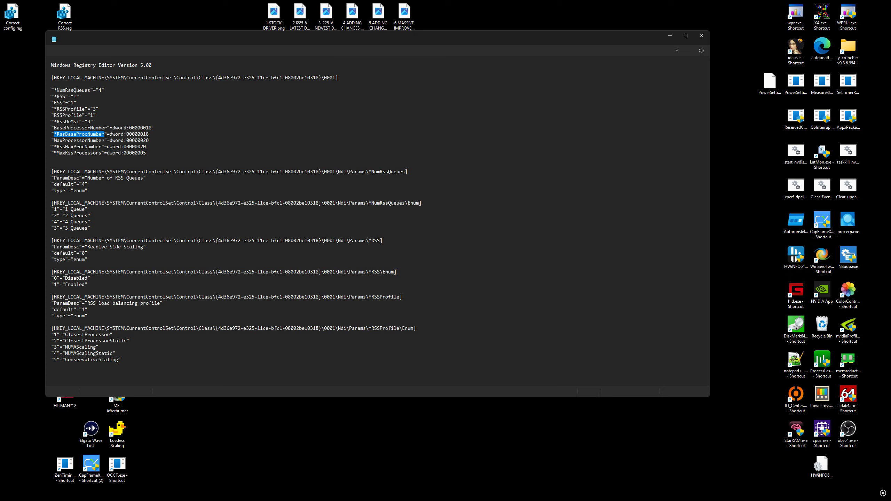
{"action": "left_click", "coordinate": [158, 134]}
{"action": "left_click_drag", "start_coordinate": [149, 140], "coordinate": [71, 138]}
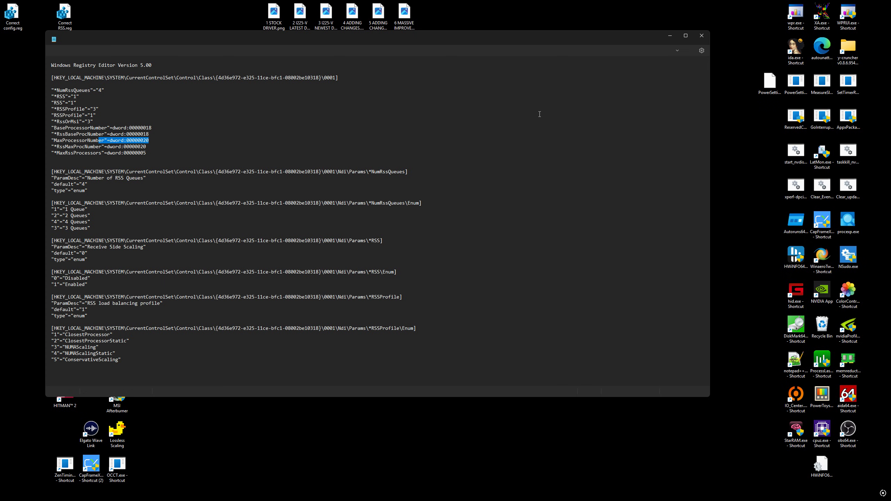
{"action": "double_click", "coordinate": [821, 118]}
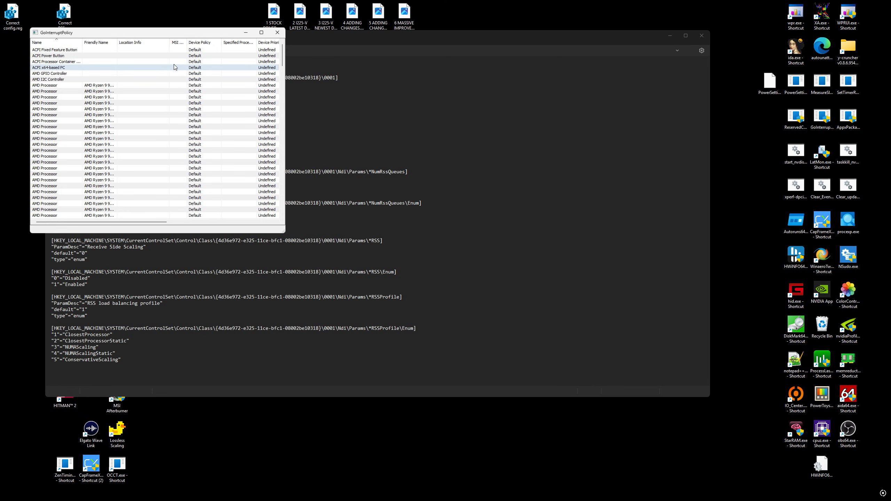
{"action": "double_click", "coordinate": [193, 51]}
{"action": "left_click", "coordinate": [175, 142]}
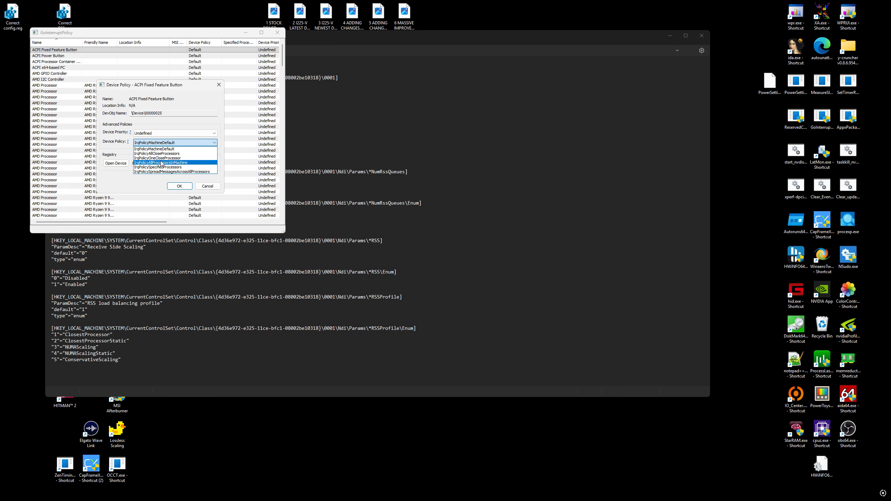
{"action": "left_click", "coordinate": [161, 167]}
{"action": "left_click_drag", "start_coordinate": [165, 85], "coordinate": [567, 71]}
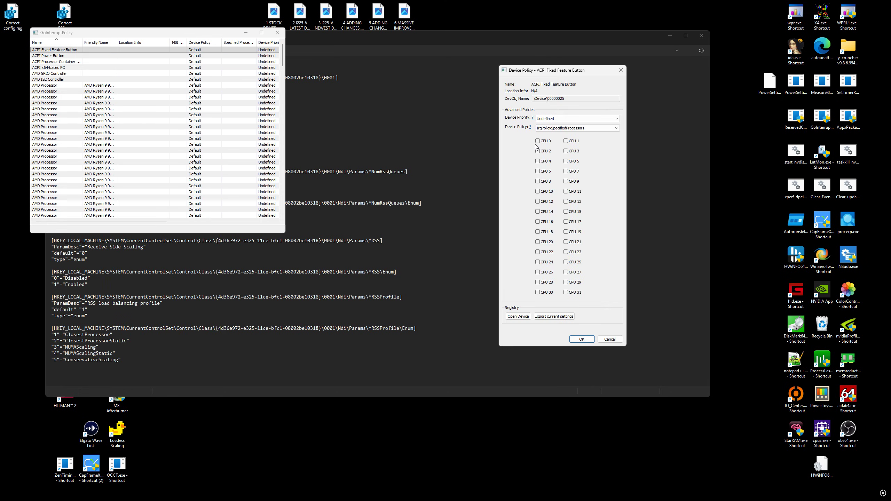
Step: Tick CPUs 1, 3, 5 and 7 in the device policy as a trial, and clear them again
{"action": "left_click", "coordinate": [567, 141]}
{"action": "left_click", "coordinate": [566, 151]}
{"action": "left_click", "coordinate": [567, 161]}
{"action": "left_click", "coordinate": [566, 172]}
{"action": "left_click", "coordinate": [566, 151]}
{"action": "left_click", "coordinate": [566, 141]}
{"action": "left_click", "coordinate": [566, 161]}
{"action": "left_click", "coordinate": [566, 172]}
Step: Try marking CPUs 0, 2, 4 and 6 in the device policy, discard the dialog and exit GoInterruptPolicy
{"action": "left_click", "coordinate": [540, 141]}
{"action": "left_click", "coordinate": [543, 151]}
{"action": "left_click", "coordinate": [544, 162]}
{"action": "left_click", "coordinate": [544, 172]}
{"action": "left_click", "coordinate": [545, 142]}
{"action": "left_click", "coordinate": [621, 70]}
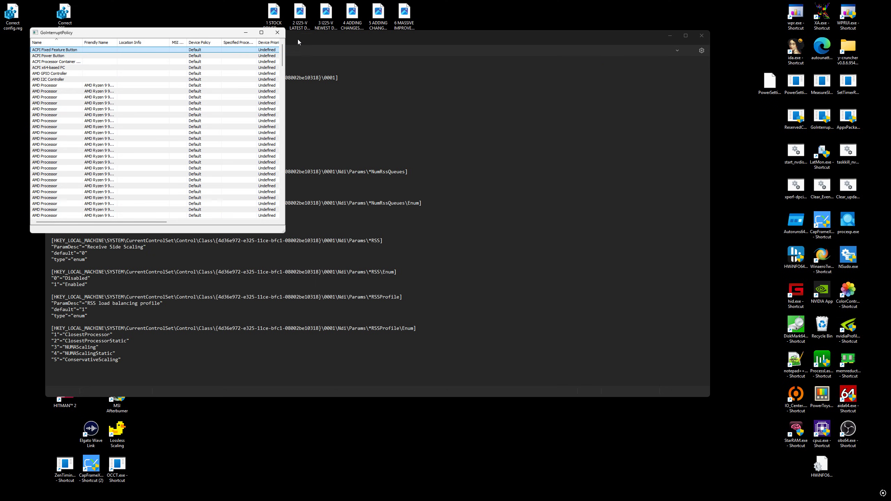
{"action": "left_click", "coordinate": [277, 32]}
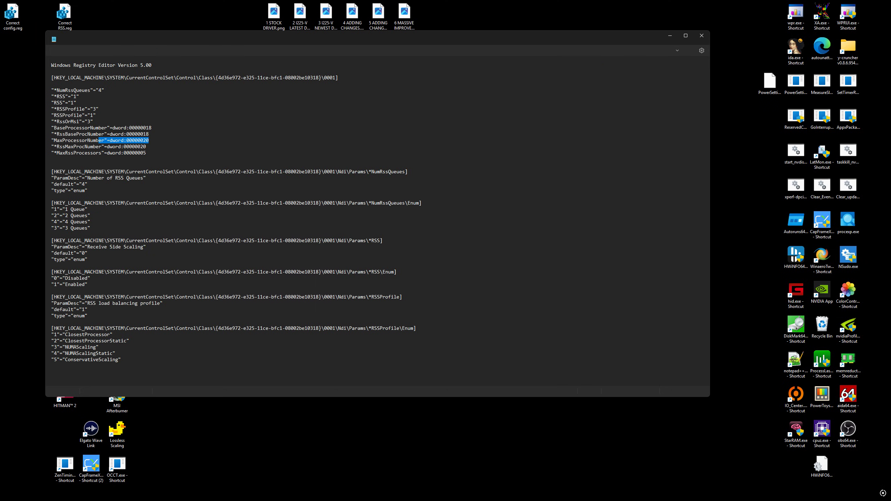
Step: Recheck the Ethernet advanced property list in PowerShell and close that window
{"action": "left_click", "coordinate": [103, 493]}
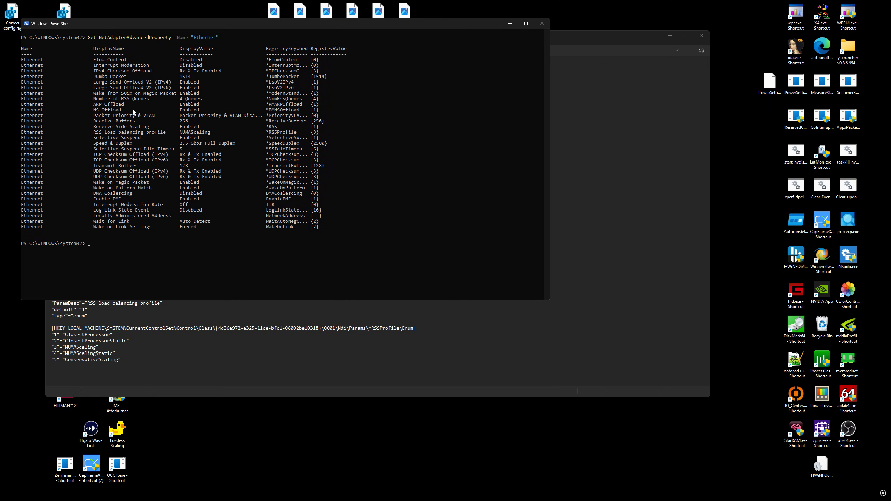
{"action": "left_click", "coordinate": [539, 28]}
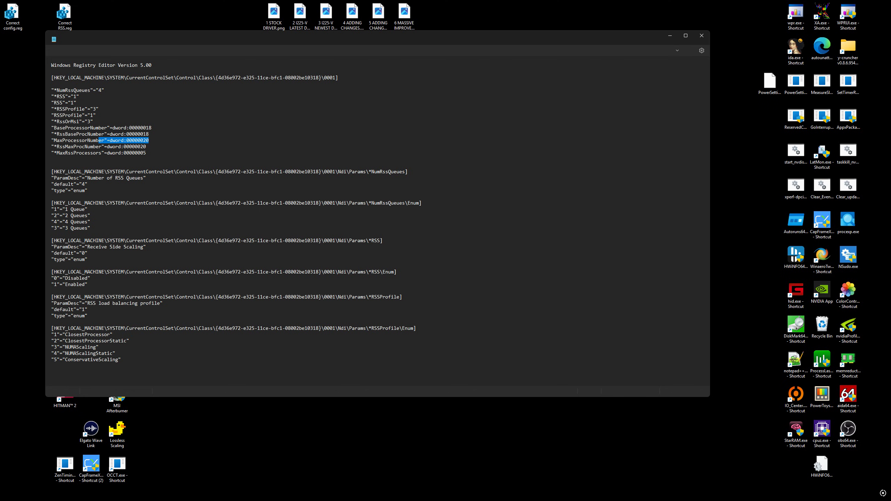
Step: Copy the Get-Netadapterrss command from the text notes and open a new PowerShell window
{"action": "left_click", "coordinate": [153, 493]}
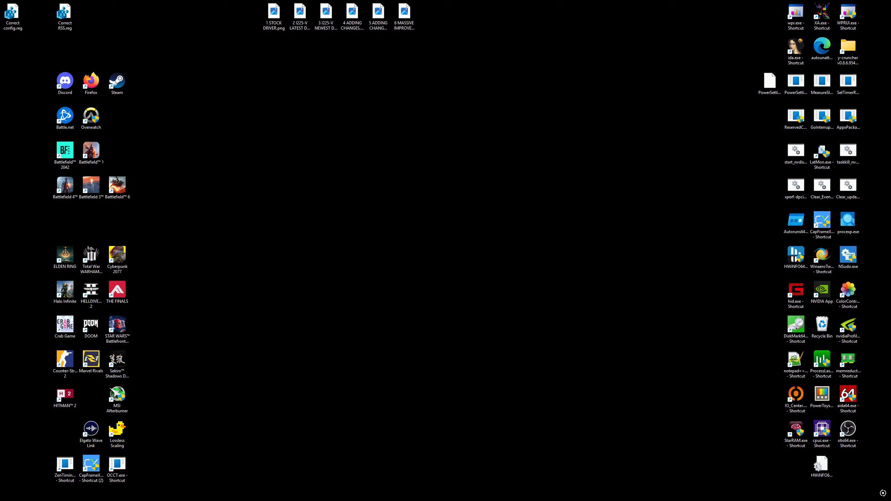
{"action": "key", "text": "alt+Tab"}
{"action": "left_click_drag", "start_coordinate": [99, 91], "coordinate": [50, 91]}
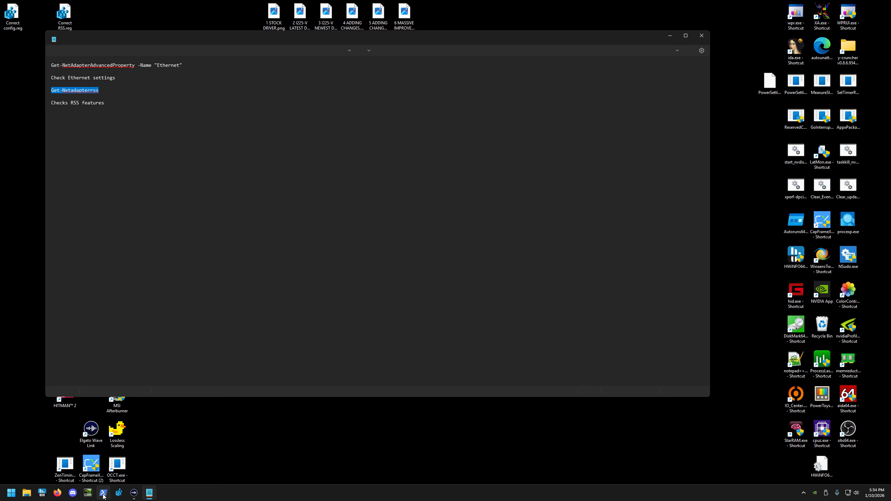
{"action": "left_click", "coordinate": [103, 494]}
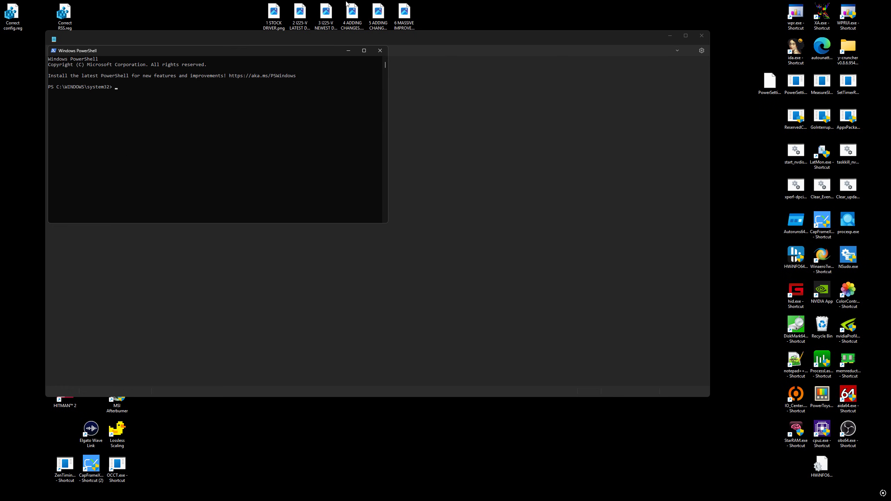
Step: Look over the RSS mechanism and hardware support sections of the Microsoft Learn article, and put the browser away
{"action": "key", "text": "alt+Tab"}
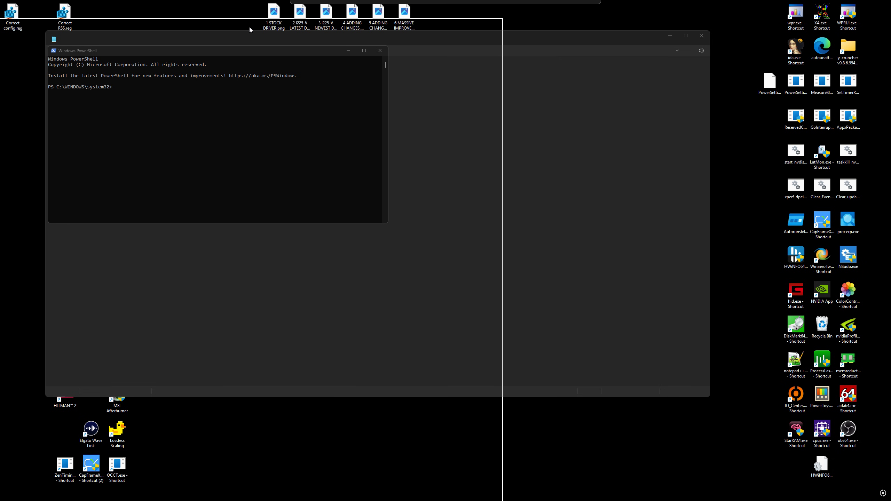
{"action": "scroll", "coordinate": [343, 191], "scroll_direction": "down", "scroll_amount": 2}
{"action": "scroll", "coordinate": [343, 190], "scroll_direction": "down", "scroll_amount": 2}
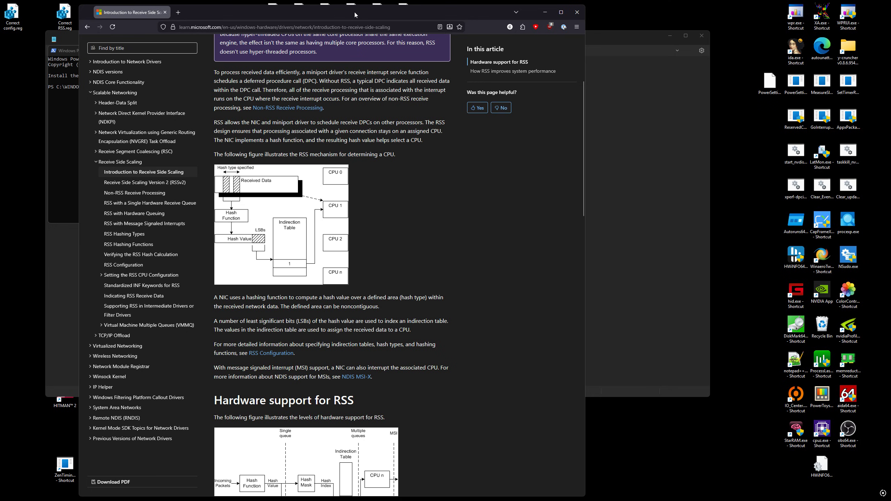
{"action": "mouse_move", "coordinate": [354, 14]}
{"action": "left_mouse_down"}
{"action": "mouse_move", "coordinate": [331, 15]}
{"action": "mouse_move", "coordinate": [354, 14]}
{"action": "left_mouse_up"}
{"action": "key", "text": "super+Down"}
Step: Run Get-Netadapterrss in PowerShell to inspect the adapter's RSS settings, and close the command notes
{"action": "left_click", "coordinate": [276, 107]}
{"action": "type", "text": "Get-Netadapterrss"}
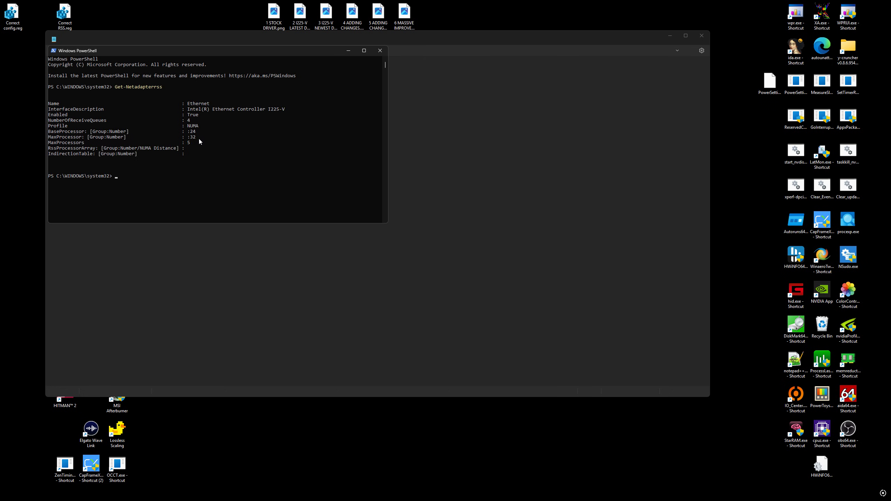
{"action": "left_click_drag", "start_coordinate": [390, 223], "coordinate": [639, 331]}
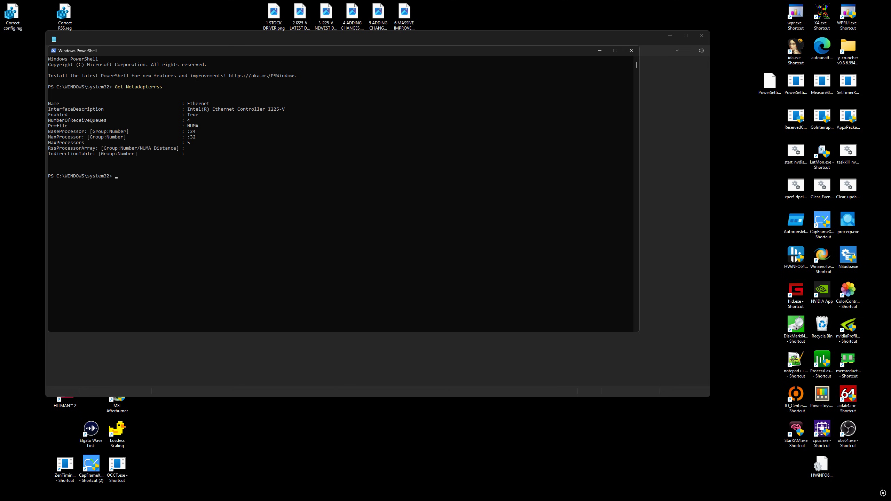
{"action": "key", "text": "alt+Tab"}
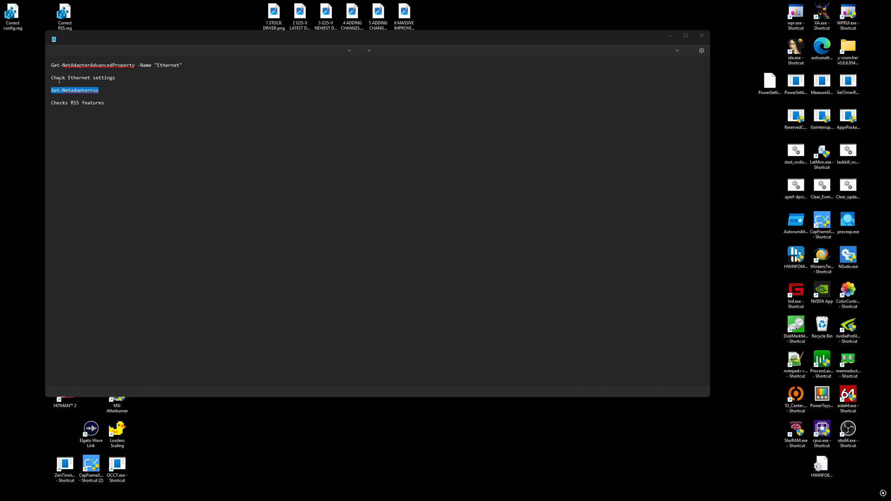
{"action": "left_click", "coordinate": [701, 37]}
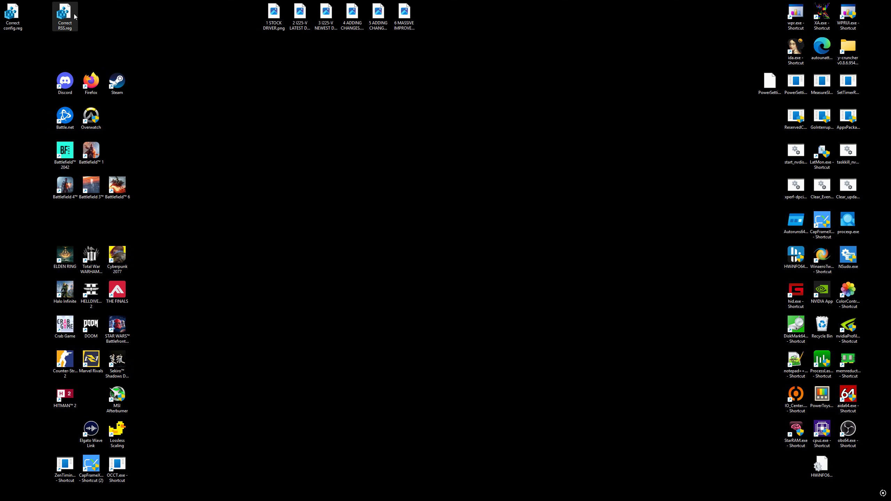
{"action": "left_click_drag", "start_coordinate": [74, 16], "coordinate": [60, 8]}
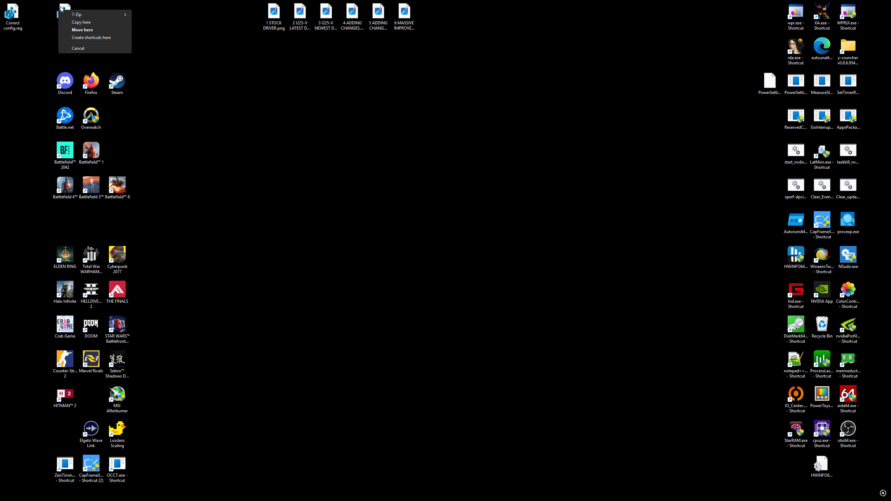
{"action": "right_click", "coordinate": [60, 9]}
{"action": "left_click", "coordinate": [75, 15]}
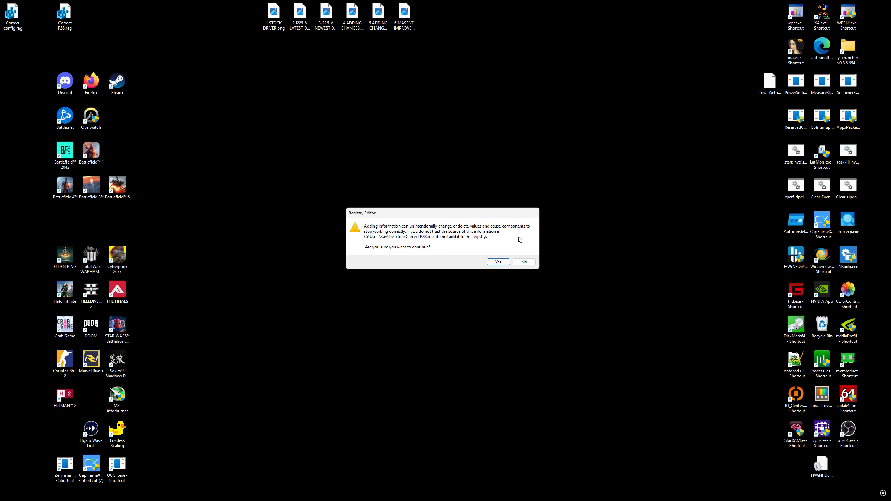
{"action": "left_click", "coordinate": [524, 263]}
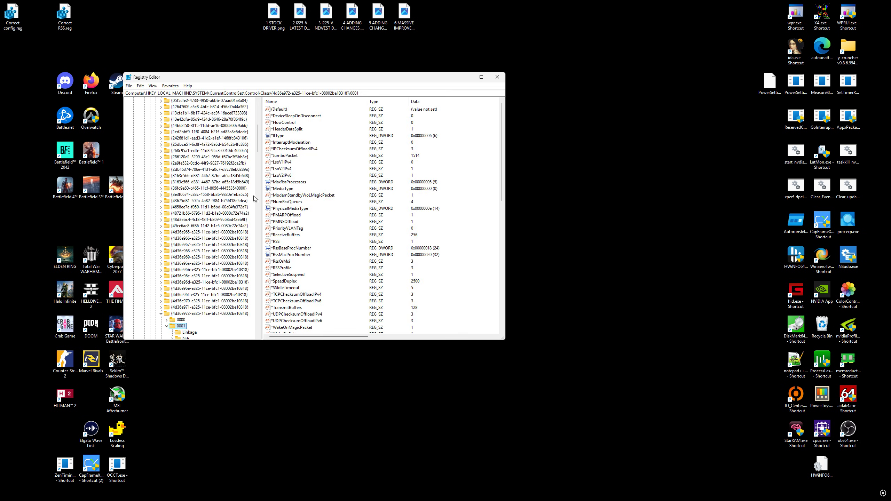
Step: Close the Registry Editor and open Device Manager
{"action": "left_click", "coordinate": [497, 77]}
{"action": "right_click", "coordinate": [11, 493]}
{"action": "left_click", "coordinate": [38, 338]}
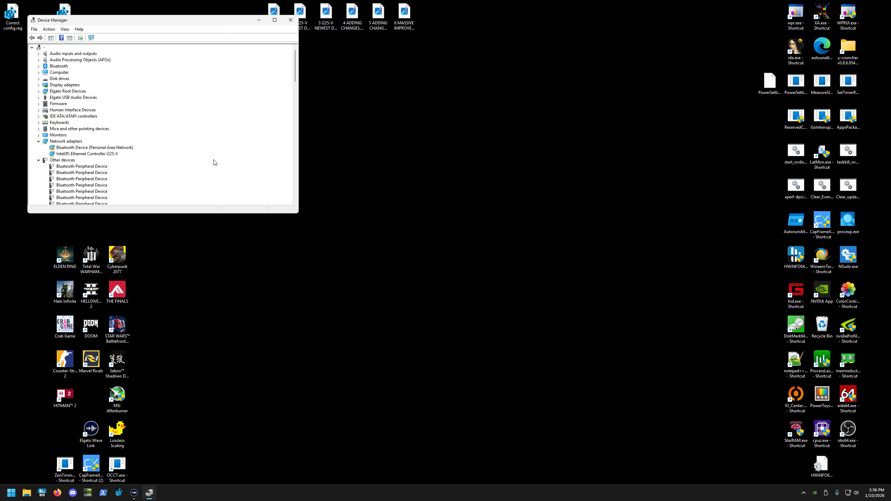
Step: View the advanced properties of the Intel(R) Ethernet Controller I225-V and close its properties dialog
{"action": "left_click", "coordinate": [78, 154]}
{"action": "right_click", "coordinate": [78, 157]}
{"action": "left_click", "coordinate": [105, 197]}
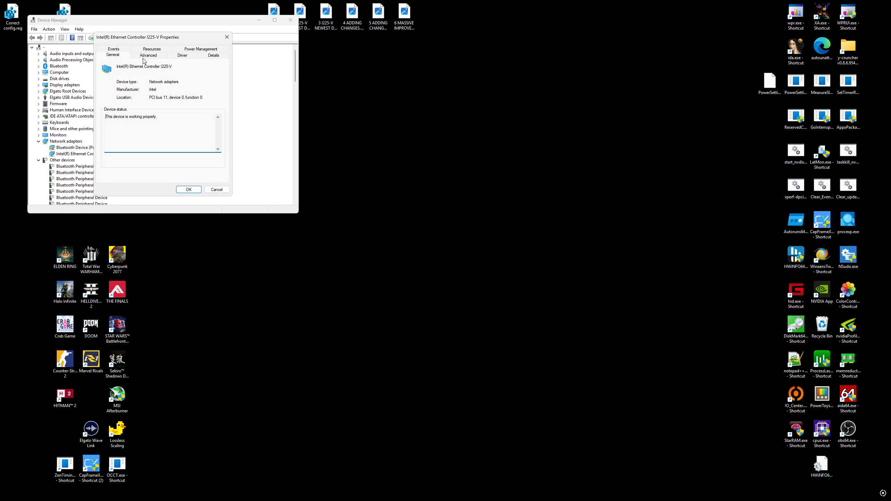
{"action": "left_click", "coordinate": [148, 55]}
{"action": "left_click", "coordinate": [227, 37]}
{"action": "right_click", "coordinate": [80, 155]}
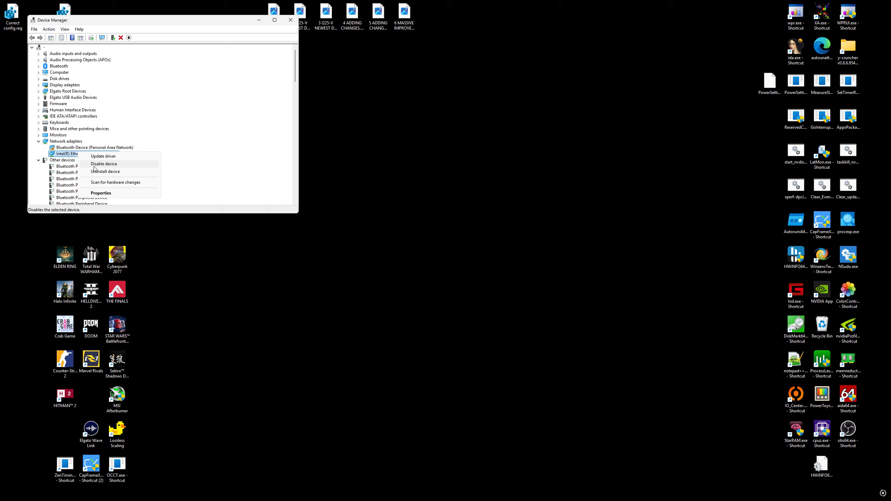
{"action": "left_click", "coordinate": [221, 145]}
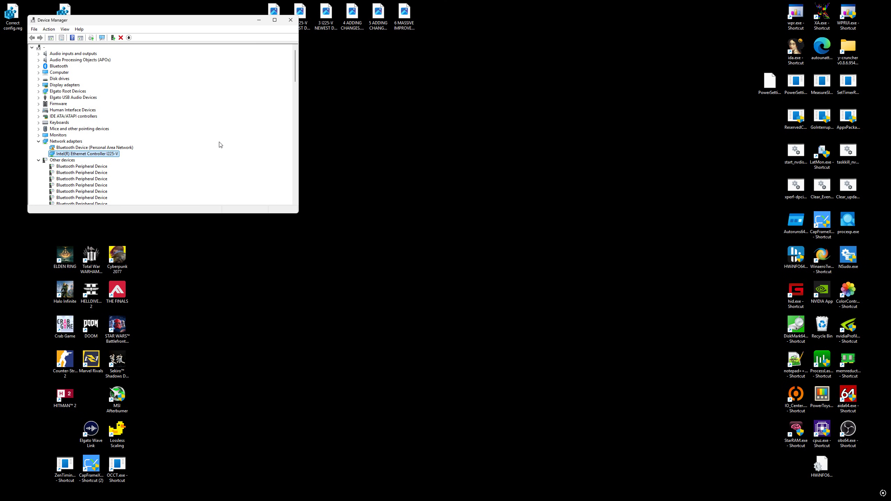
{"action": "left_click", "coordinate": [77, 9]}
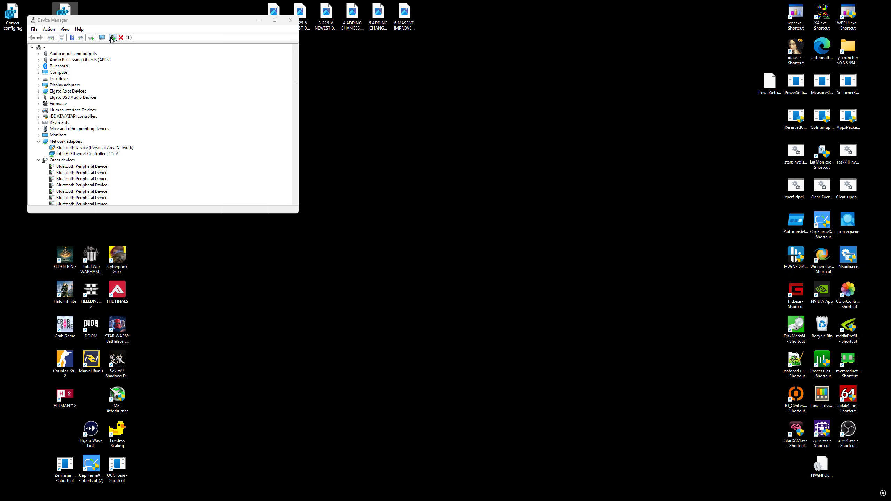
Step: Reopen the I225-V adapter's advanced properties and check the Receive Side Scaling and RSS load balancing profile entries
{"action": "right_click", "coordinate": [70, 155]}
{"action": "left_click", "coordinate": [93, 195]}
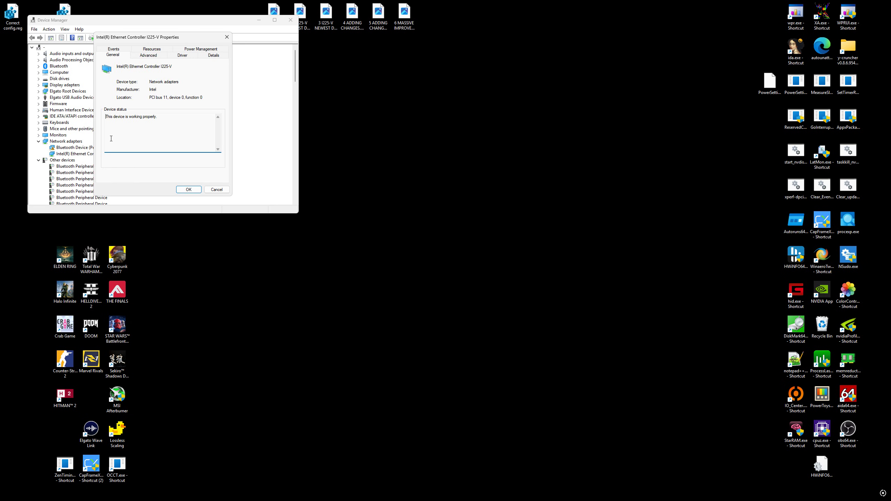
{"action": "left_click", "coordinate": [146, 56]}
{"action": "scroll", "coordinate": [153, 113], "scroll_direction": "down", "scroll_amount": 3}
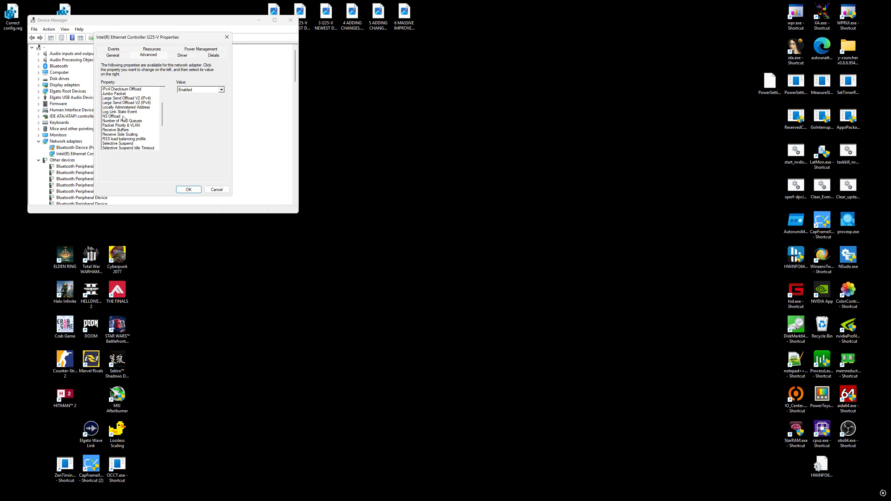
{"action": "left_click", "coordinate": [126, 121]}
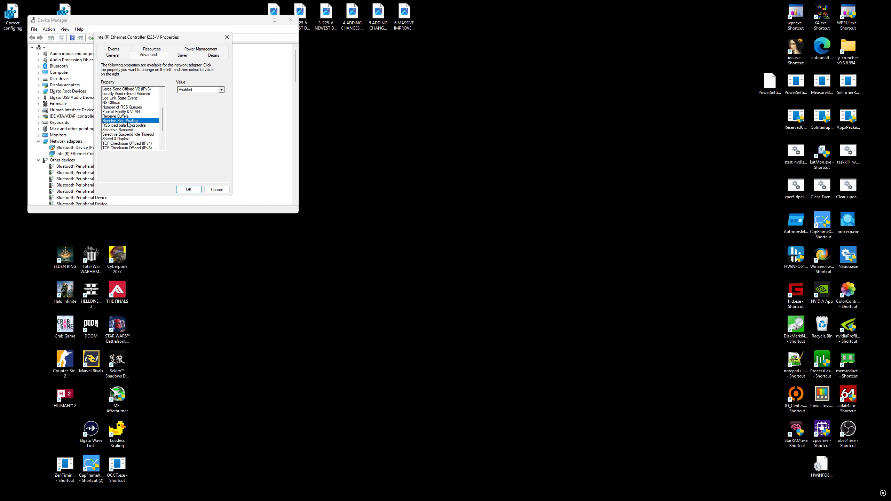
{"action": "left_click", "coordinate": [127, 125]}
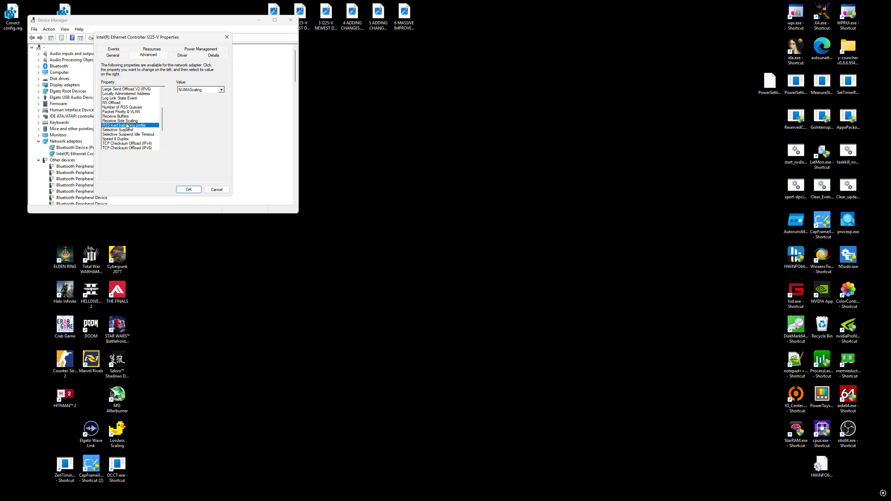
{"action": "left_click", "coordinate": [126, 121]}
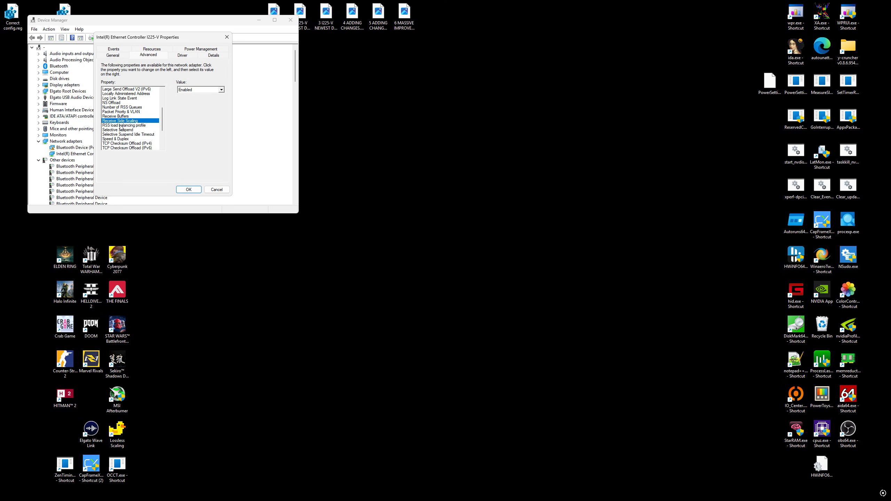
Step: Inspect the value choices for Number of RSS Queues and recheck the Receive Side Scaling entry
{"action": "left_click", "coordinate": [131, 108]}
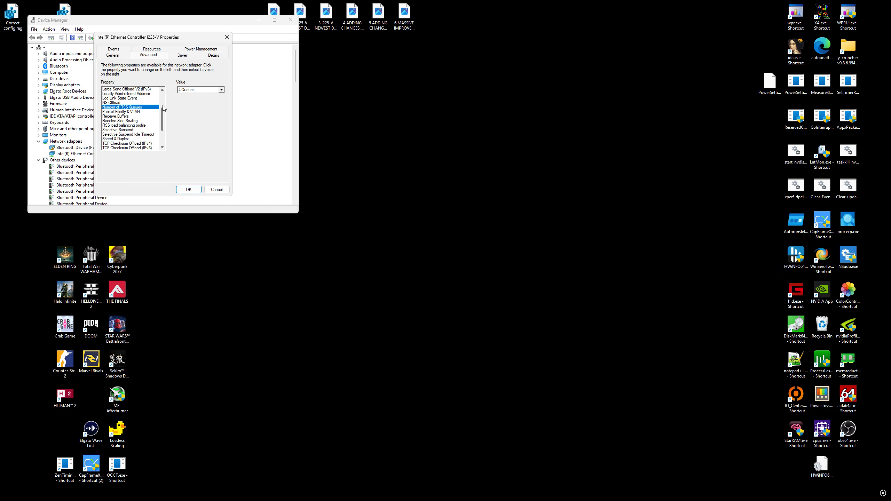
{"action": "left_click", "coordinate": [197, 90]}
{"action": "left_click", "coordinate": [196, 91]}
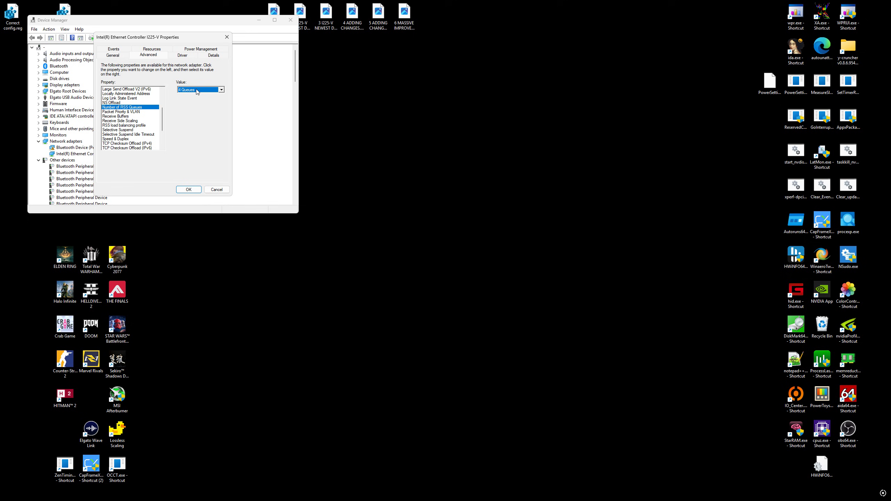
{"action": "left_click", "coordinate": [131, 121]}
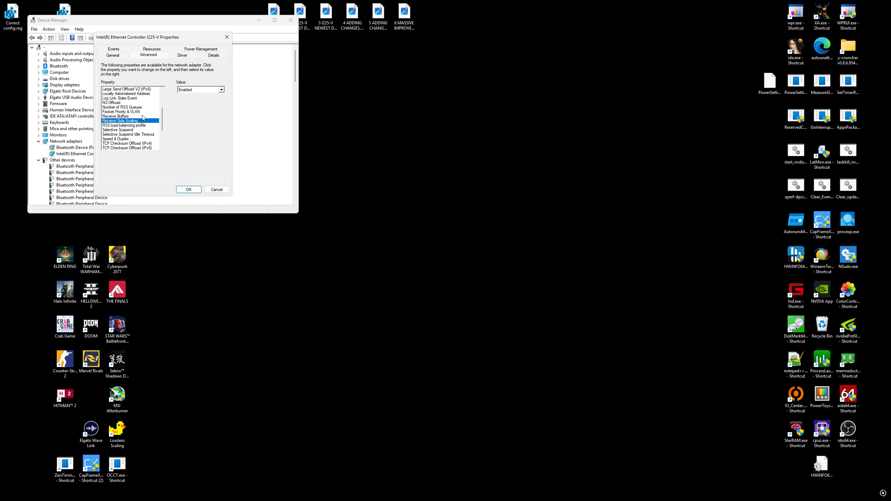
Step: Review the RSS load balancing profile options, keep NUMAScaling selected, and close the adapter's properties
{"action": "left_click", "coordinate": [137, 126]}
{"action": "left_click", "coordinate": [191, 91]}
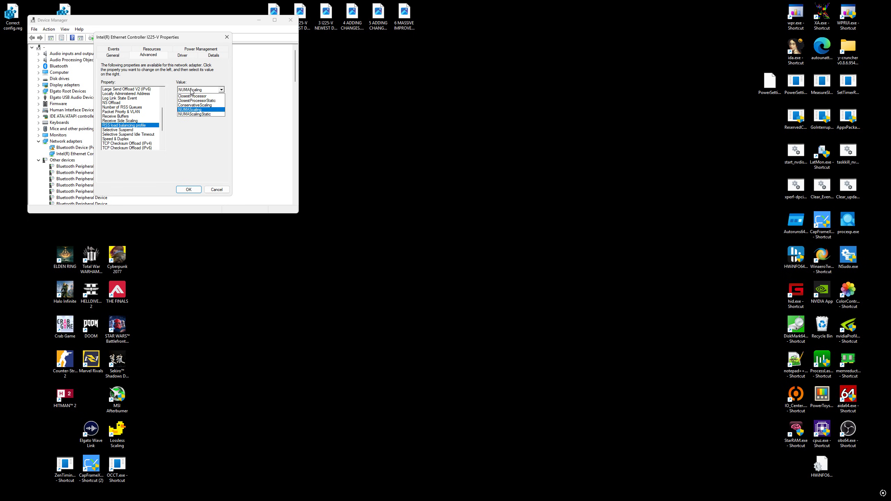
{"action": "left_click", "coordinate": [195, 111]}
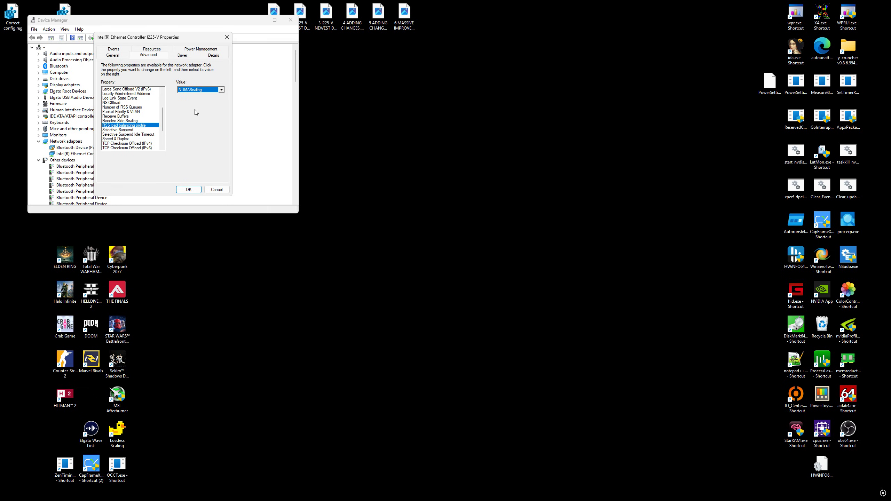
{"action": "left_click", "coordinate": [226, 37]}
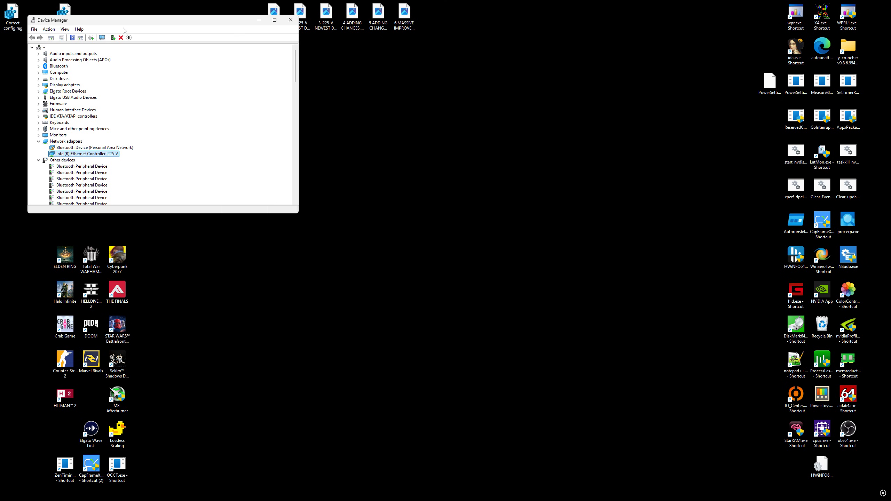
Step: Close Device Manager, open the I225-V newest driver screenshot from the desktop, and go back to 1 STOCK DRIVER.png
{"action": "left_click", "coordinate": [290, 19]}
{"action": "double_click", "coordinate": [321, 15]}
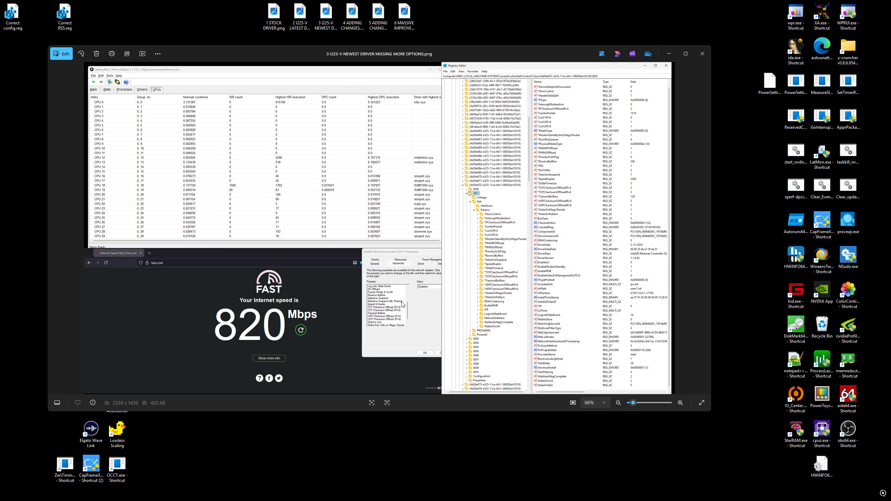
{"action": "key", "text": "Left"}
{"action": "key", "text": "Left"}
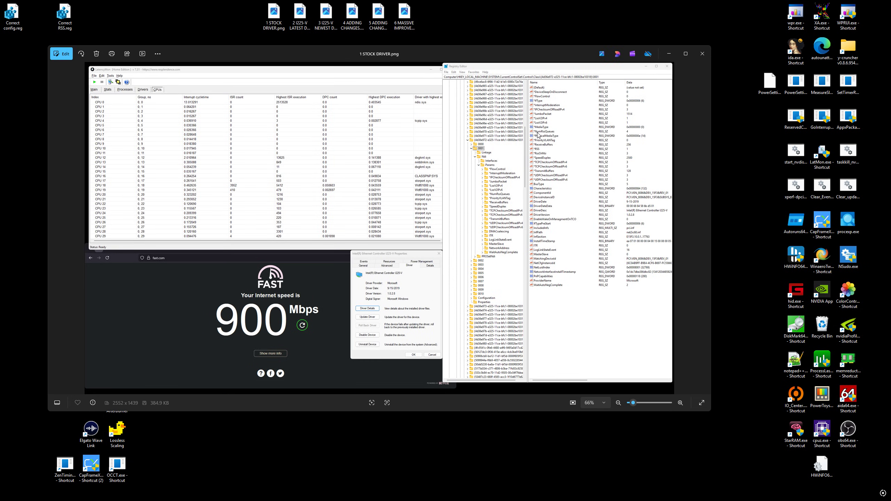
Step: Compare the stock driver and latest driver screenshots, and advance to 3 I225-V NEWEST DRIVER MISSING MORE OPTIONS.png
{"action": "key", "text": "Right"}
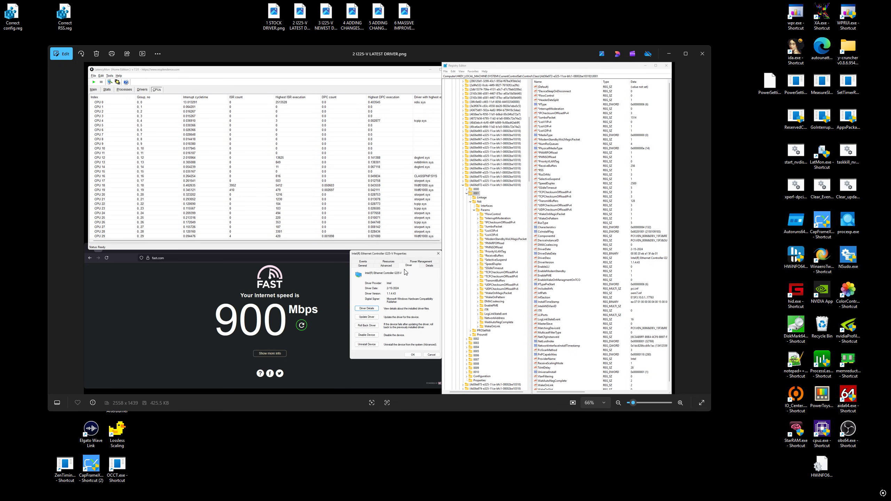
{"action": "key", "text": "Left"}
{"action": "key", "text": "Right"}
{"action": "key", "text": "Right"}
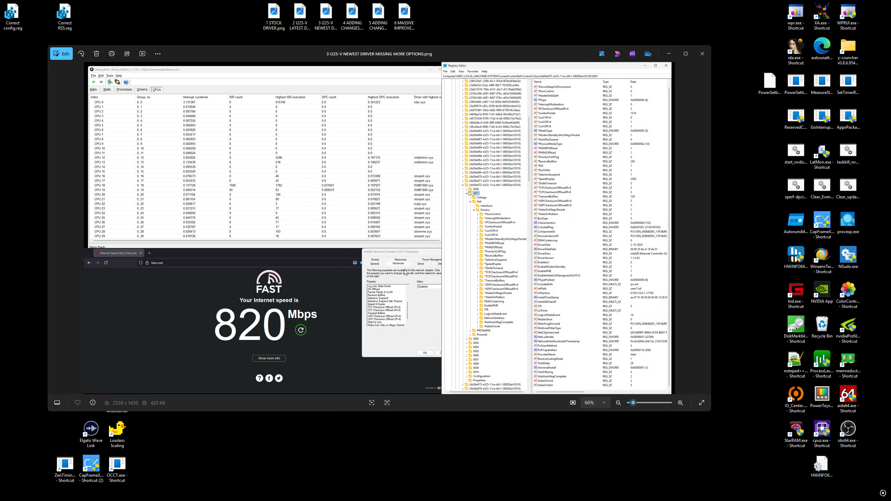
Step: Compare the CPU interrupt results across the latest driver, newest driver and 4 ADDING CHANGES.png screenshots
{"action": "key", "text": "Right"}
{"action": "key", "text": "Left"}
{"action": "key", "text": "Left"}
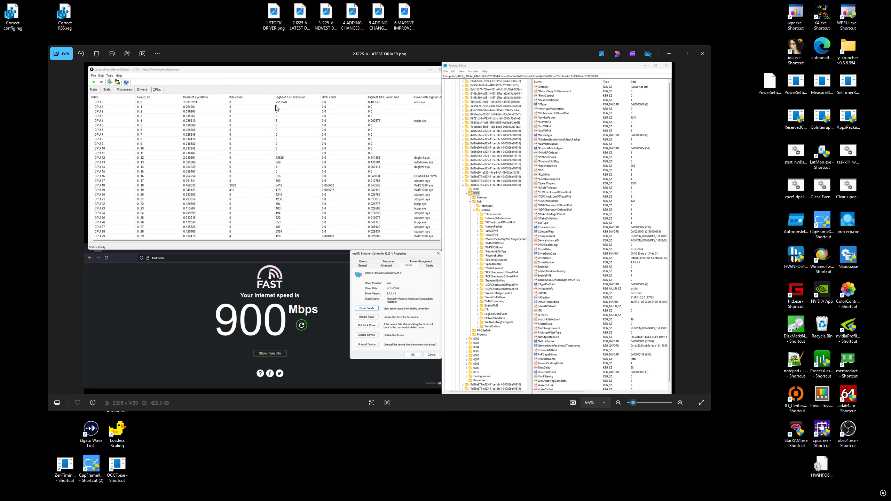
{"action": "key", "text": "Right"}
{"action": "key", "text": "Right"}
{"action": "key", "text": "Right"}
{"action": "key", "text": "Right"}
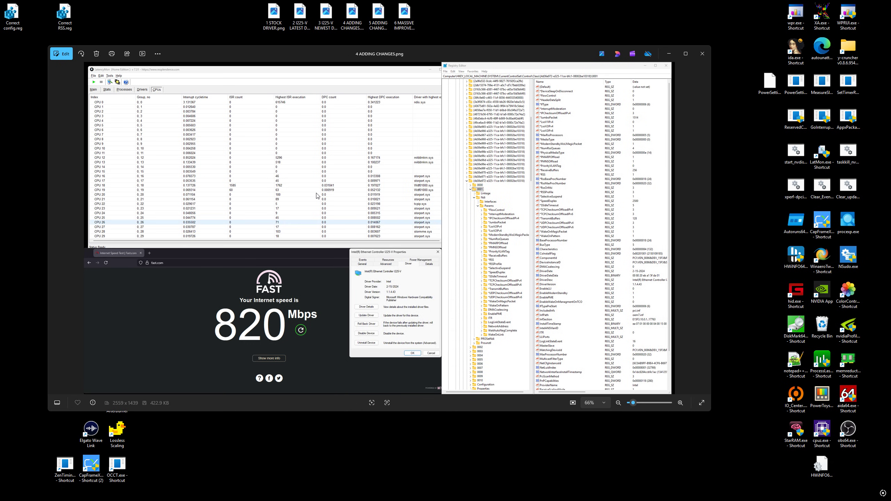